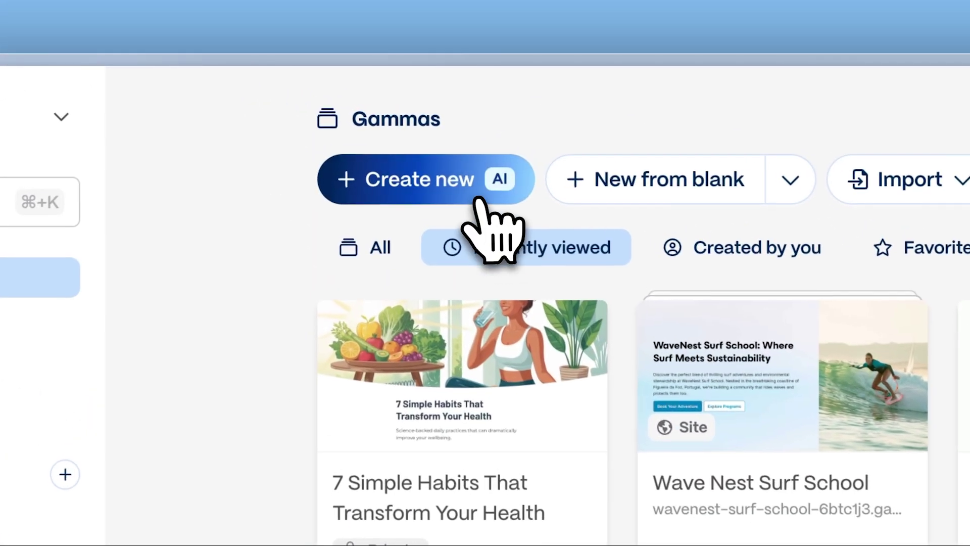
- Start a new gamma from Gamma's Create new (AI) option
left_click(476, 199)
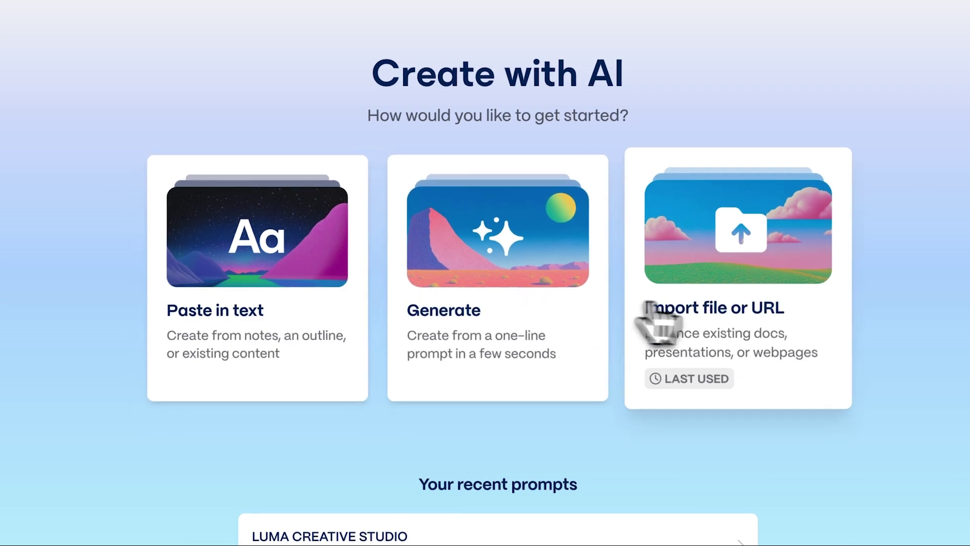
- Import the employee handbook PDF as a presentation and continue to the prompt editor
left_click(822, 311)
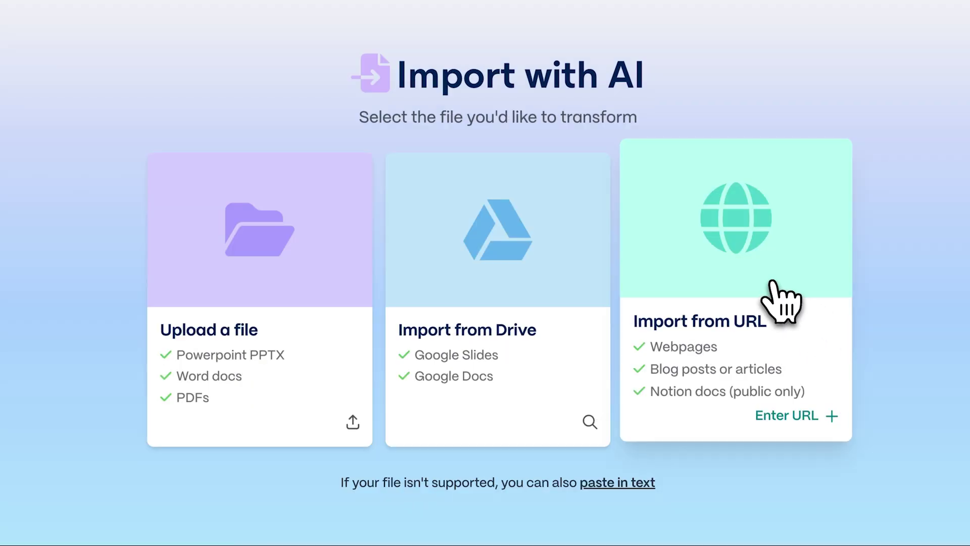
left_click(302, 296)
left_click(819, 434)
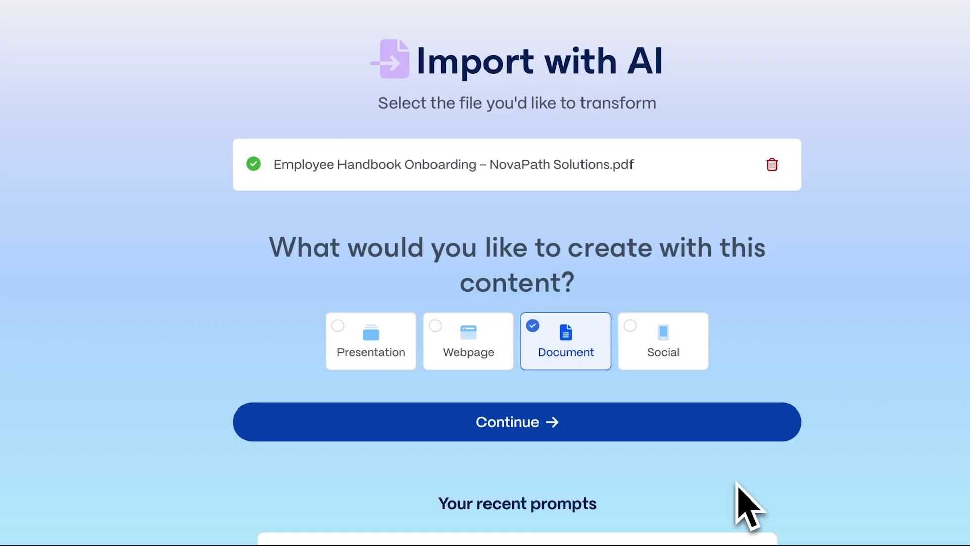
left_click(389, 349)
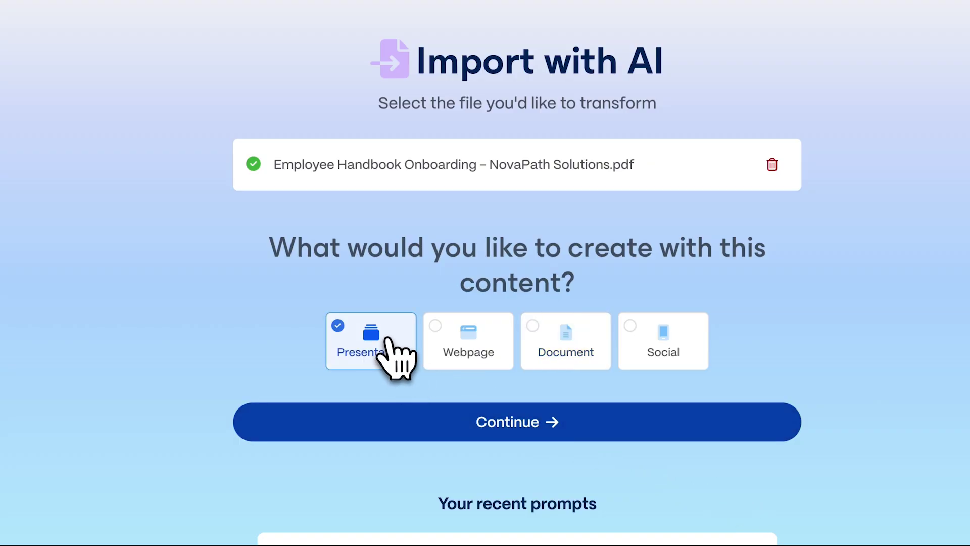
left_click(590, 422)
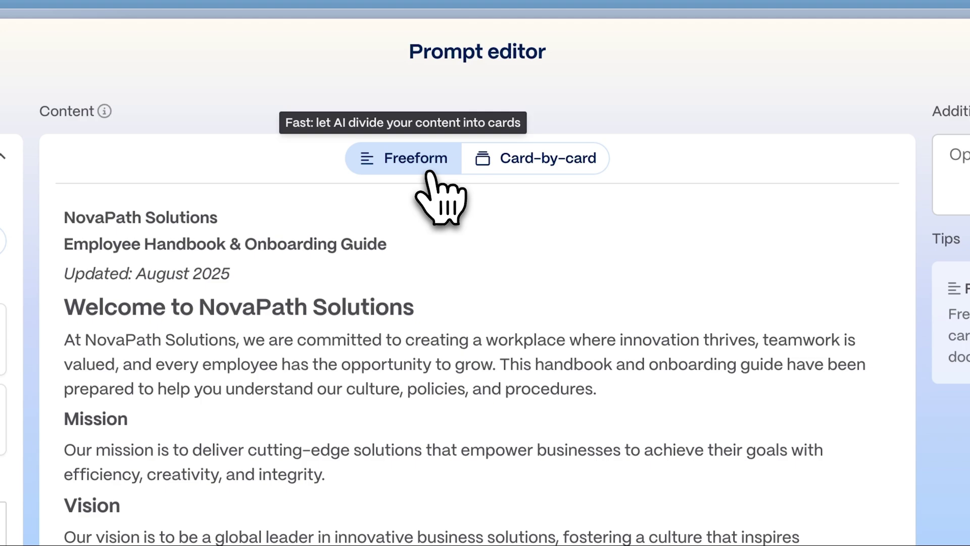
- Split the handbook card-by-card, move Company Culture above Core Values, and set the audience to current employees
left_click(533, 175)
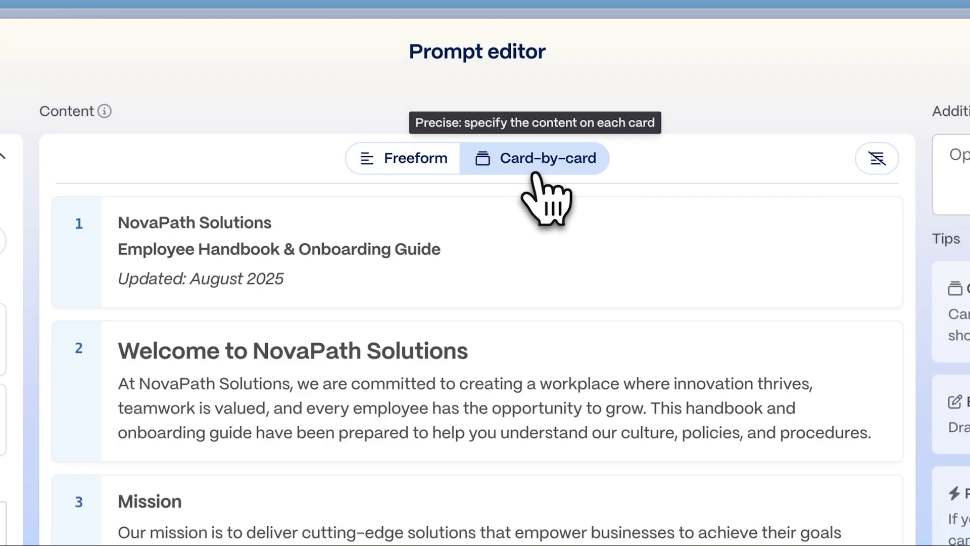
scroll(513, 282, "down", 10)
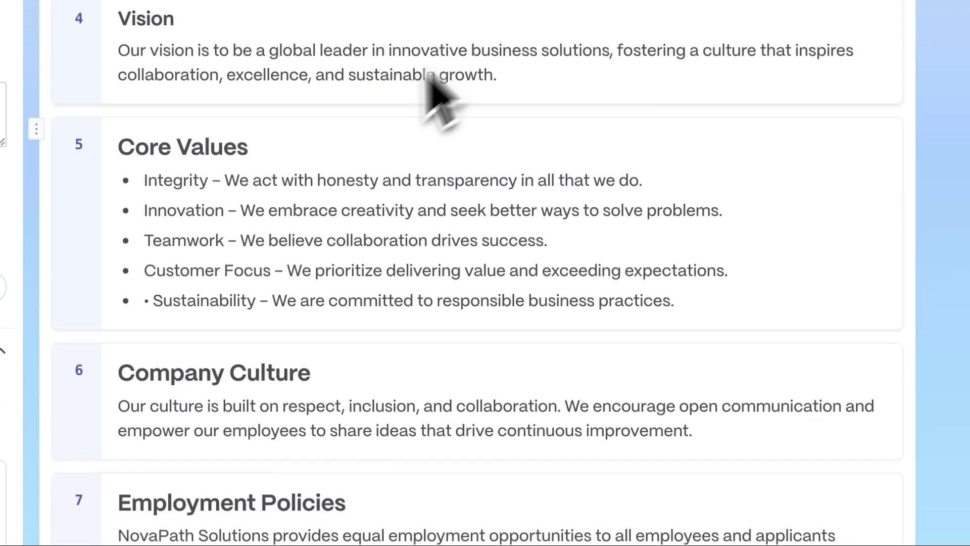
left_click_drag(49, 369, 49, 143)
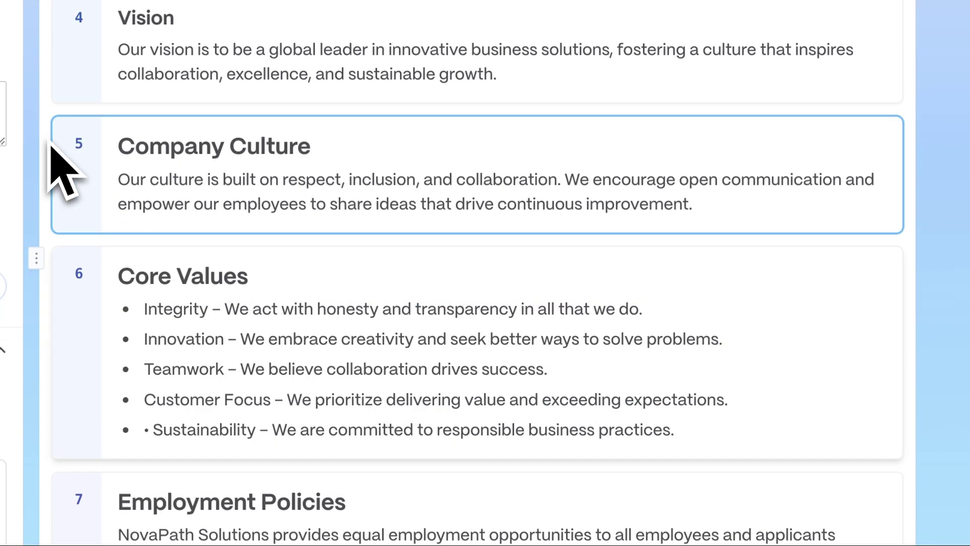
type("urrent employees of NovaPath Solutions")
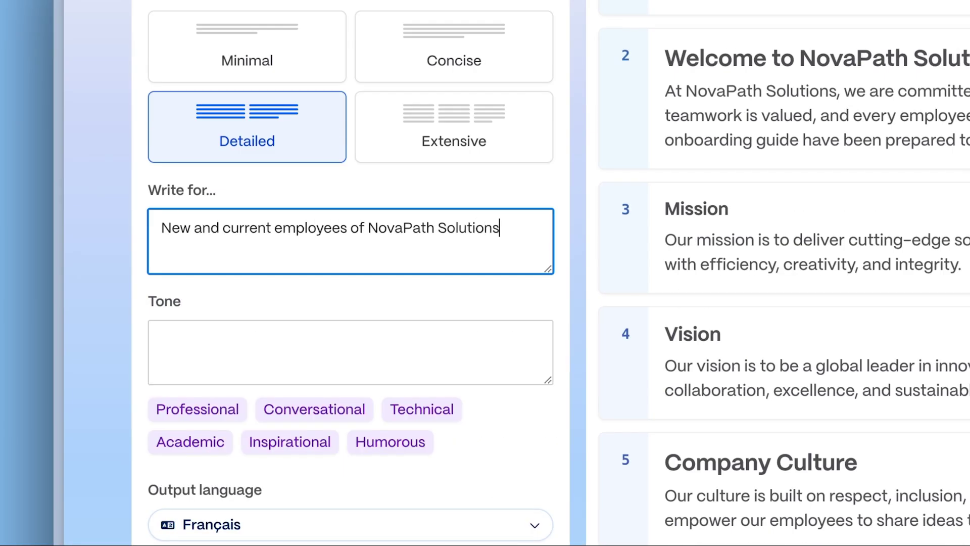
left_click(197, 409)
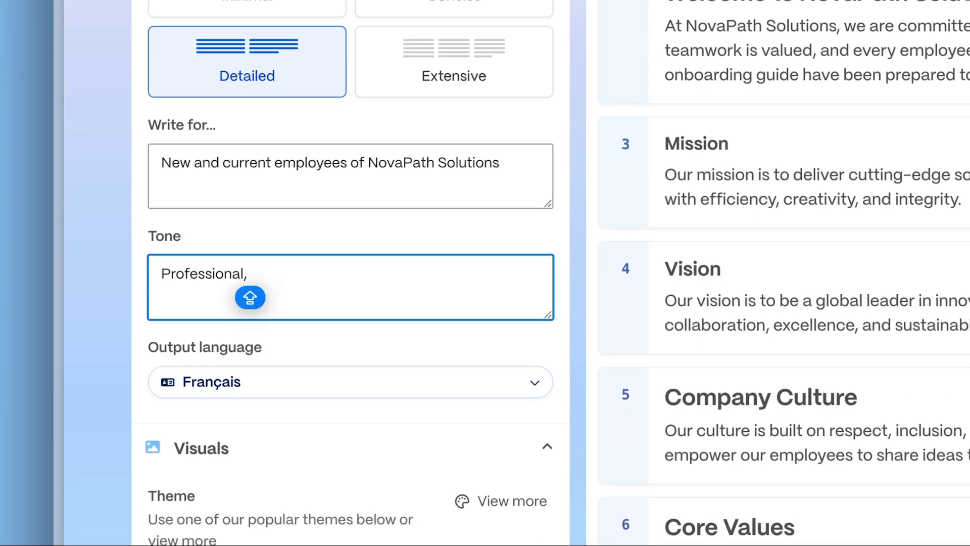
- Set output language to English (US) and image source to AI images with Ideogram 3 Turbo
left_click(349, 382)
left_click(340, 205)
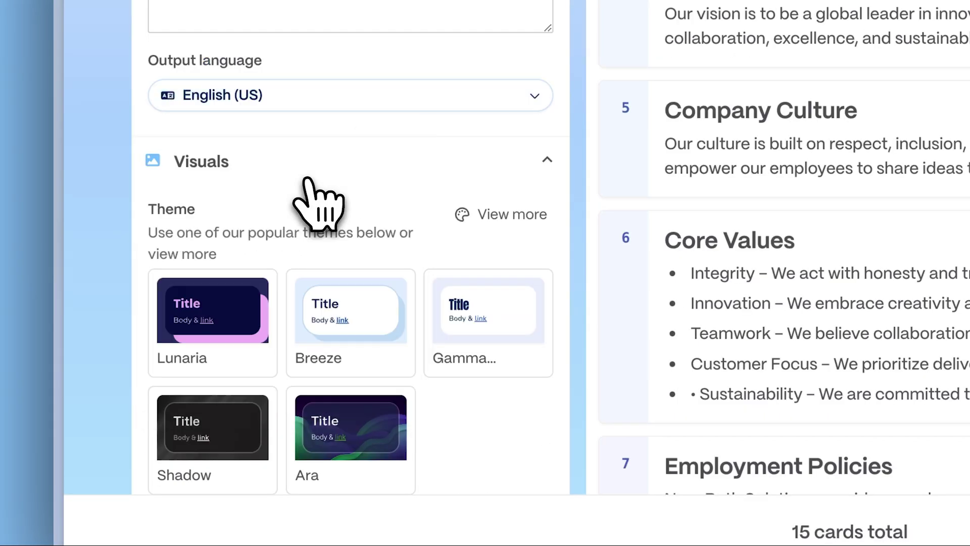
scroll(374, 146, "down", 8)
left_click(356, 134)
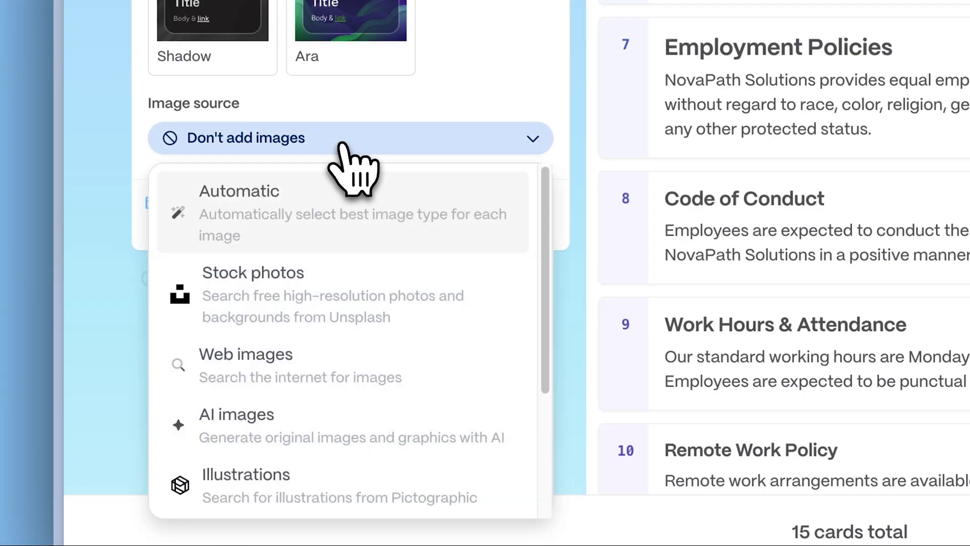
scroll(342, 297, "down", 3)
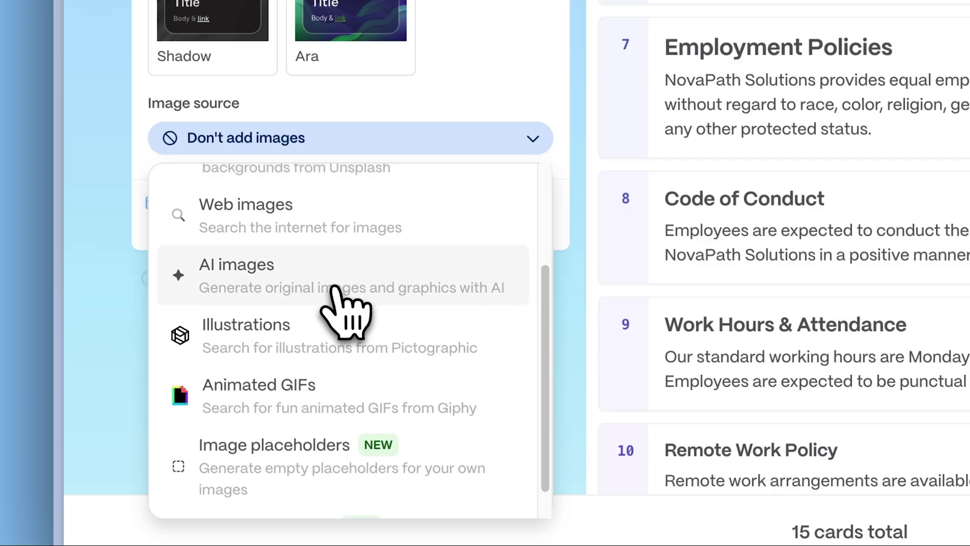
left_click(306, 293)
left_click(349, 110)
scroll(347, 263, "down", 5)
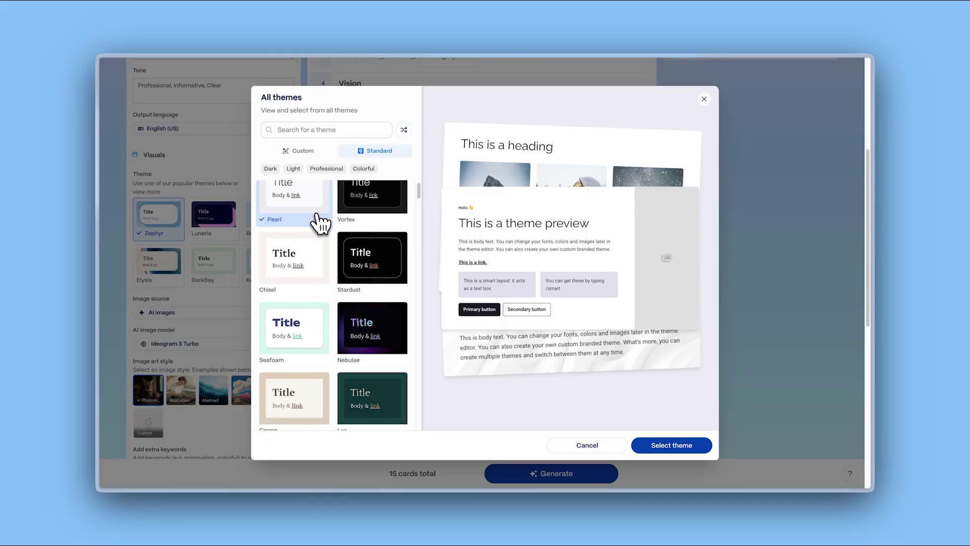
- Preview the Seafoam, Prism, Lavender and Blues themes
left_click(317, 248)
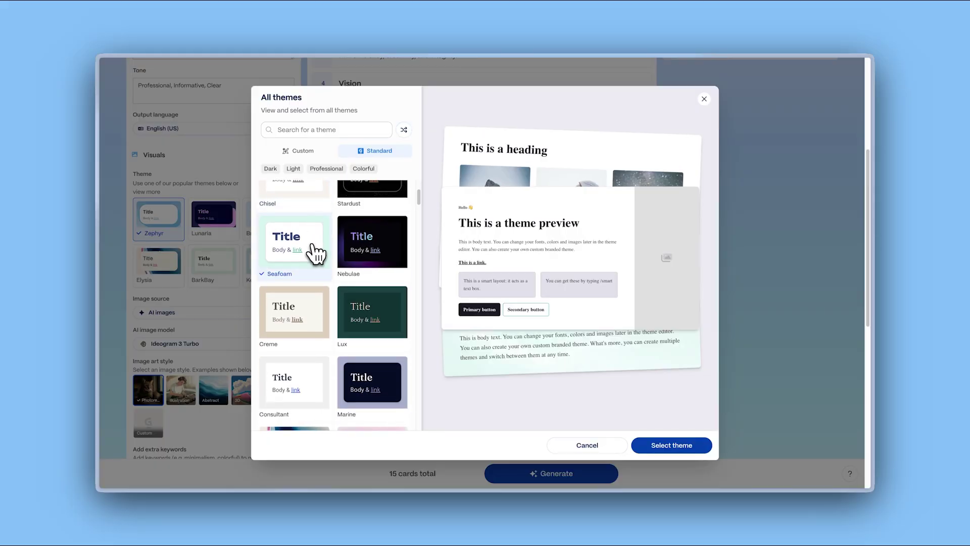
scroll(317, 250, "down", 3)
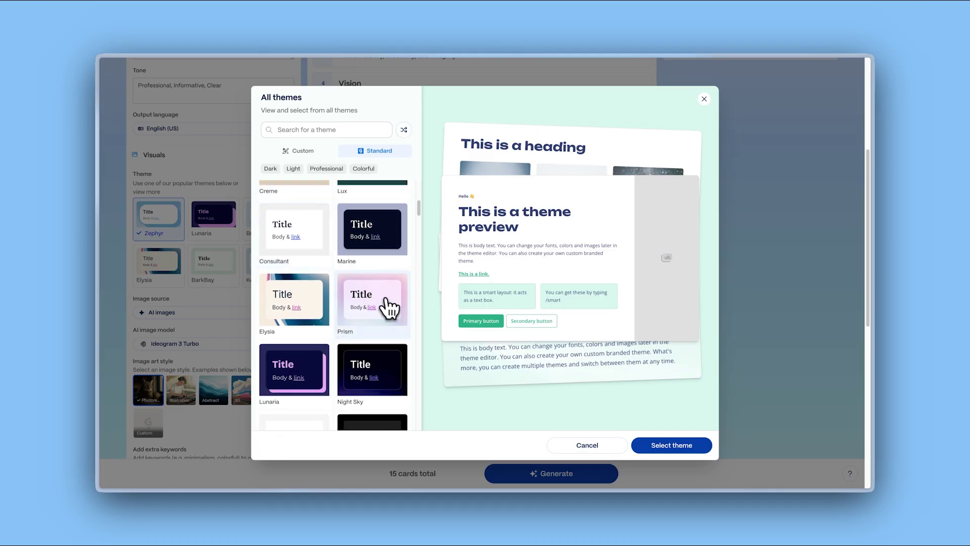
left_click(390, 307)
scroll(391, 309, "down", 5)
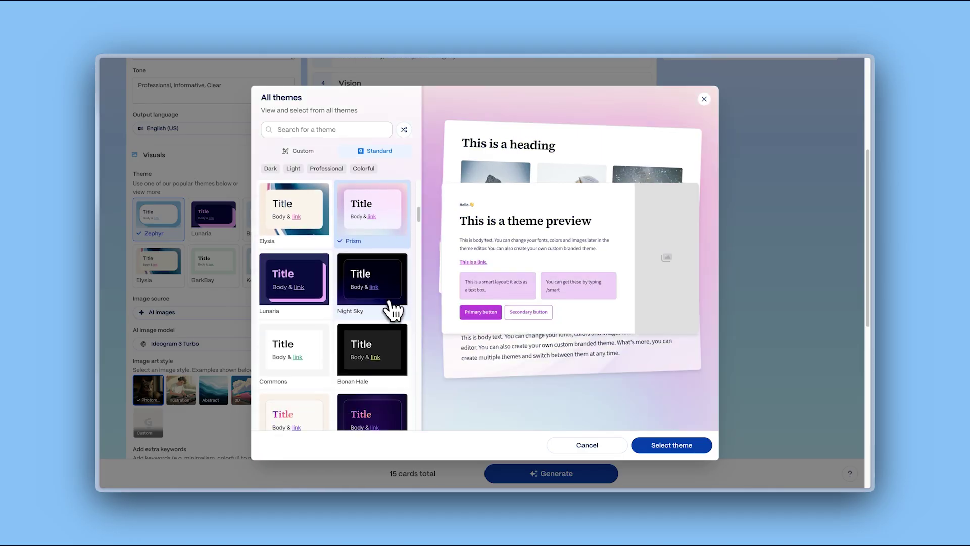
left_click(299, 348)
scroll(300, 350, "down", 5)
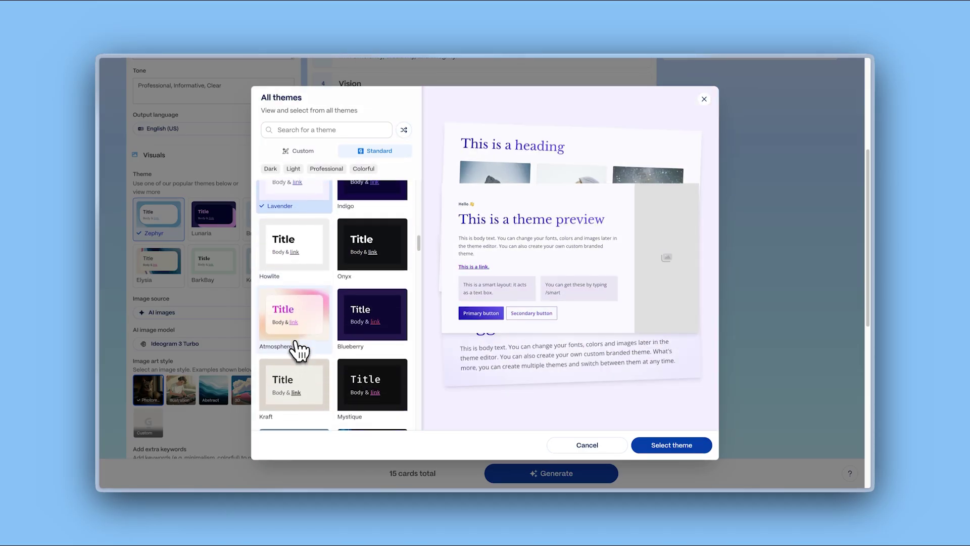
left_click(393, 379)
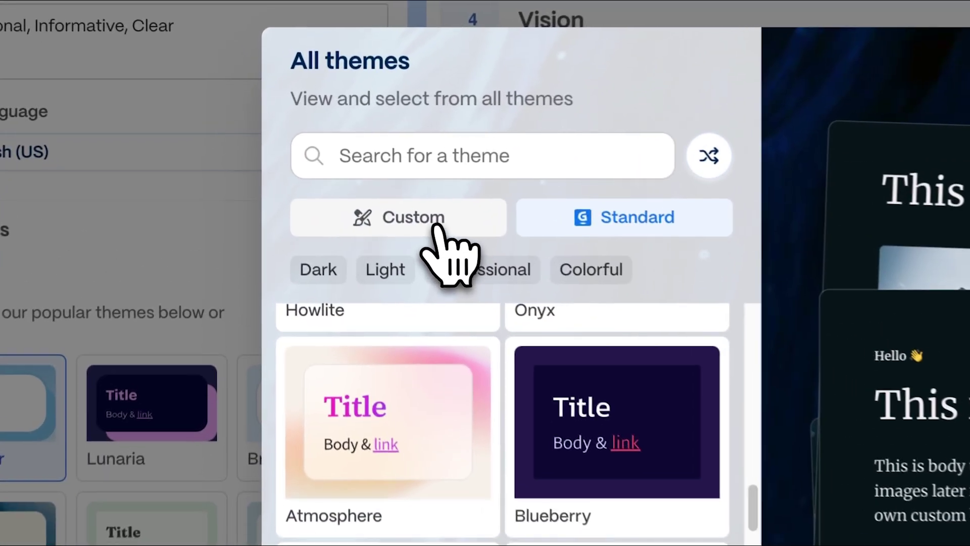
- Create a custom theme named 'NovaTech Theme', then settle on the light Zephyr theme
left_click(314, 153)
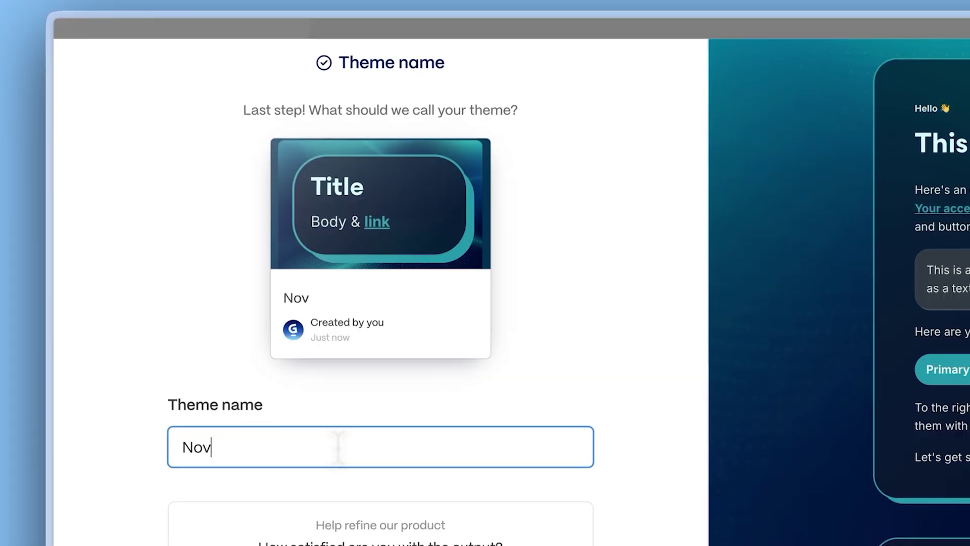
type("aTech Theme")
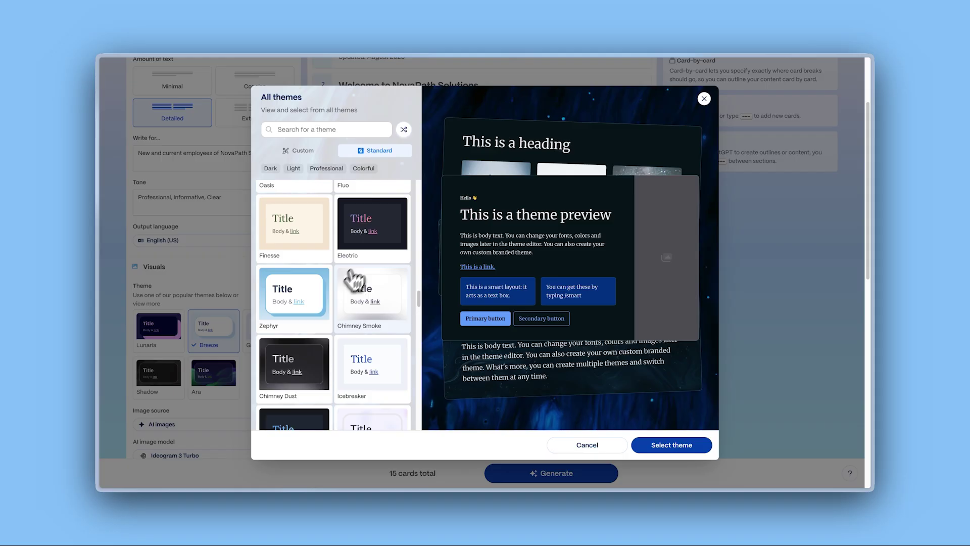
left_click(314, 306)
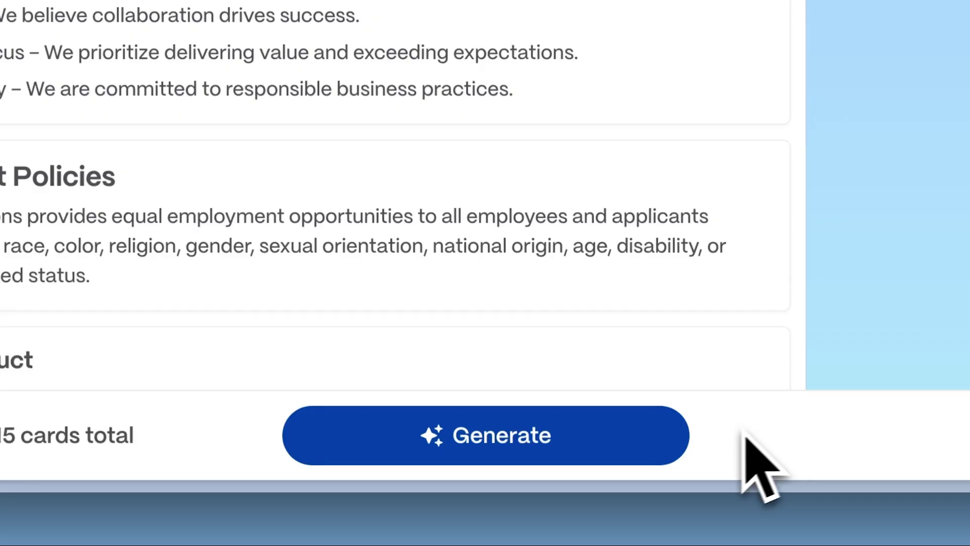
- Generate the 15-card Zephyr-themed handbook deck with AI images
left_click(589, 441)
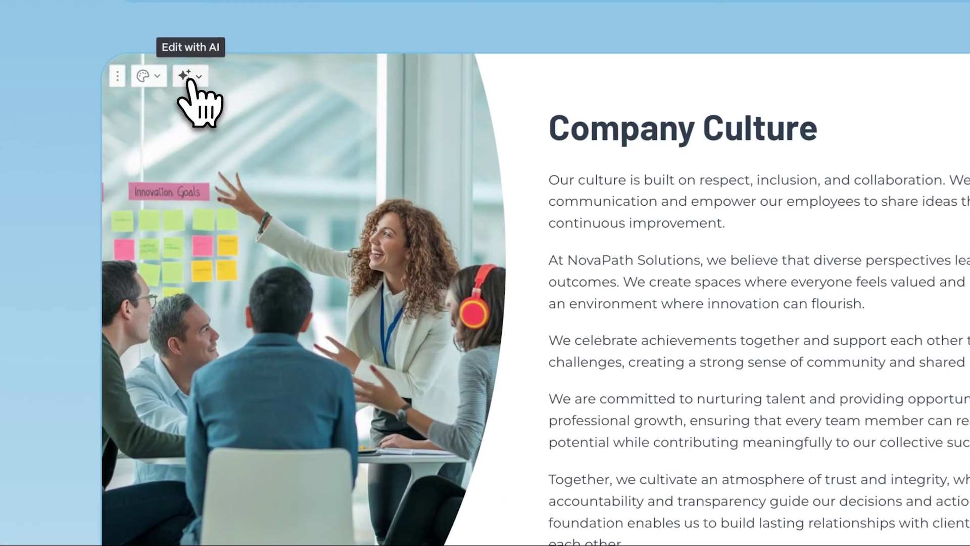
- Shorten Company Culture, make Training boxes image cards, and relayout Code of Conduct with an image
left_click(190, 91)
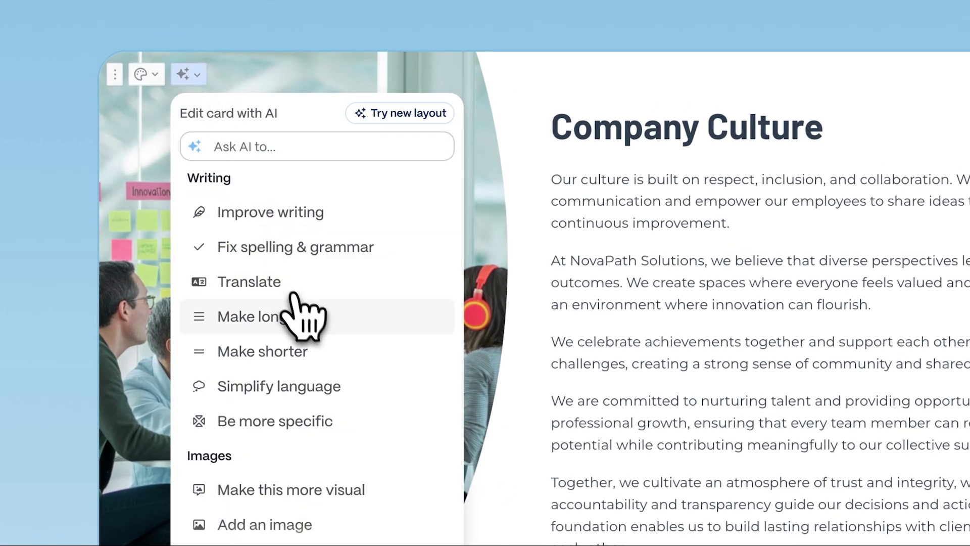
left_click(303, 333)
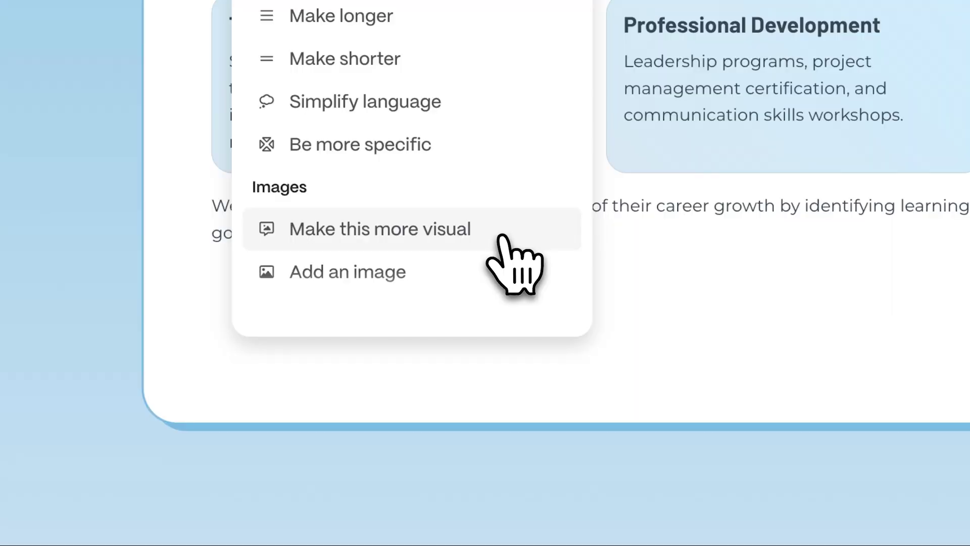
left_click(328, 414)
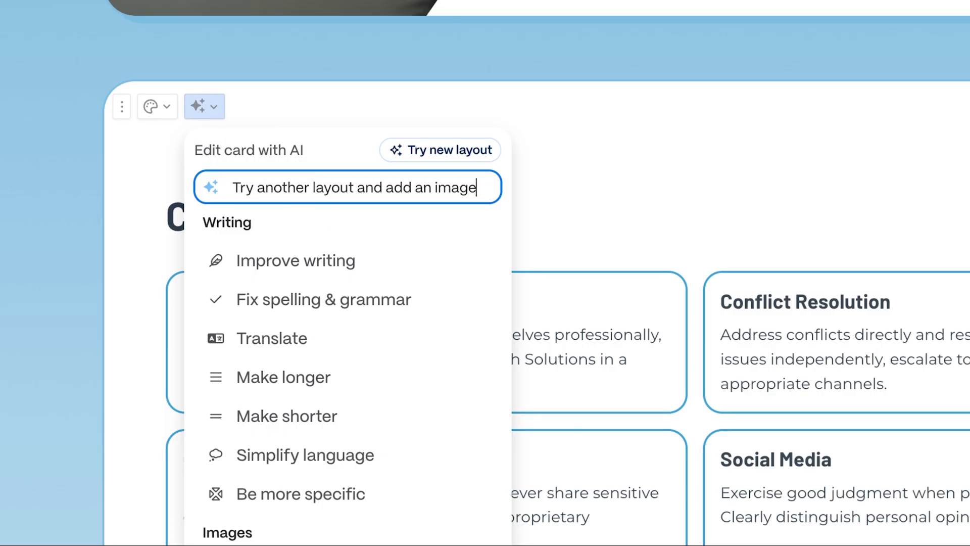
key("Return")
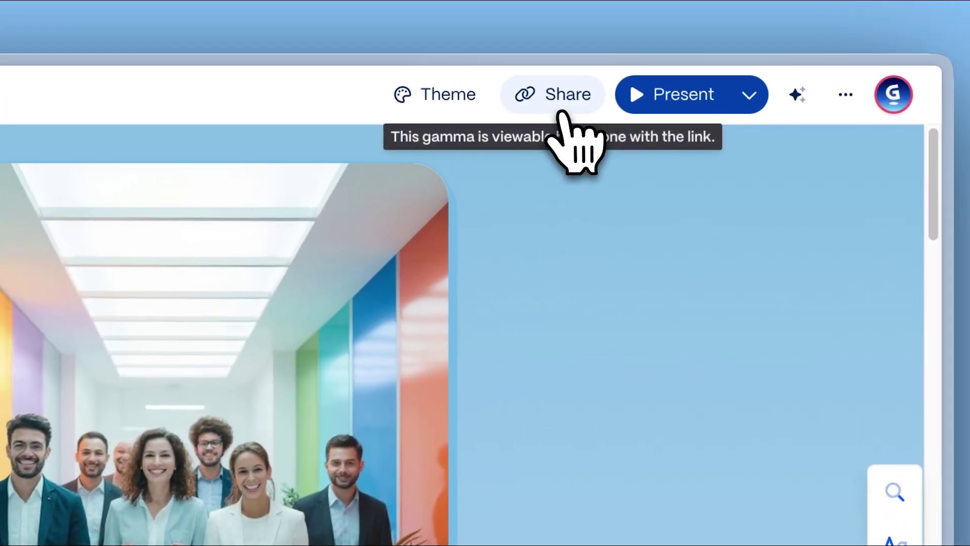
- Share the handbook deck by public link and post it to LinkedIn
left_click(556, 105)
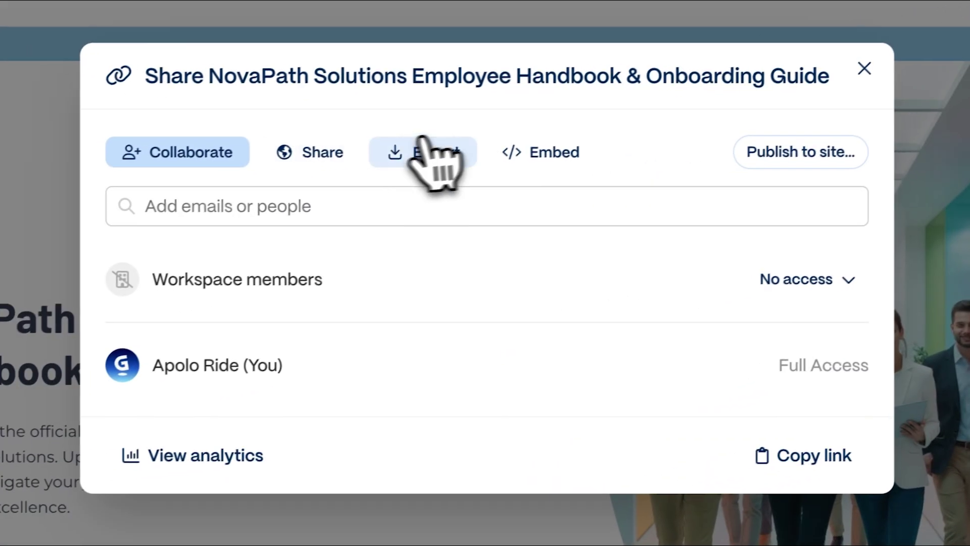
left_click(340, 157)
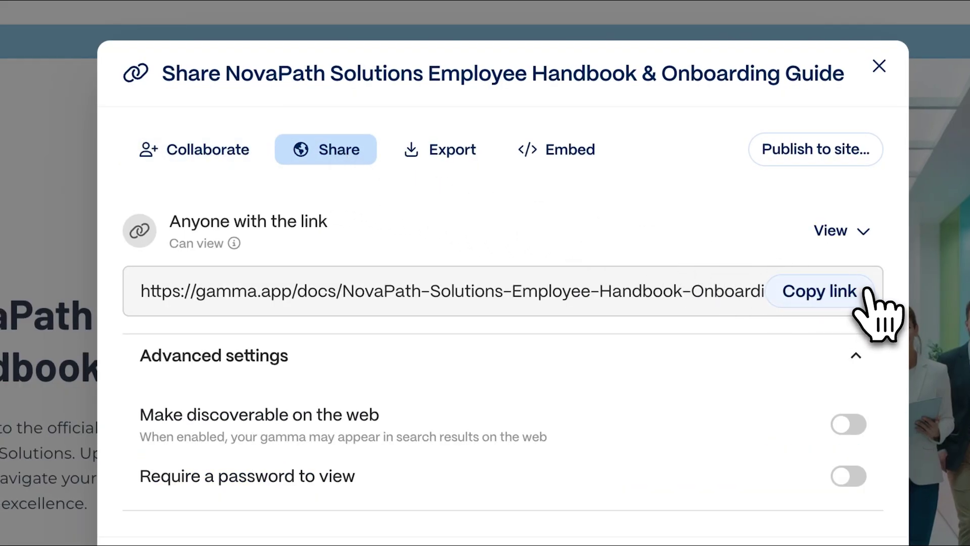
left_click(461, 152)
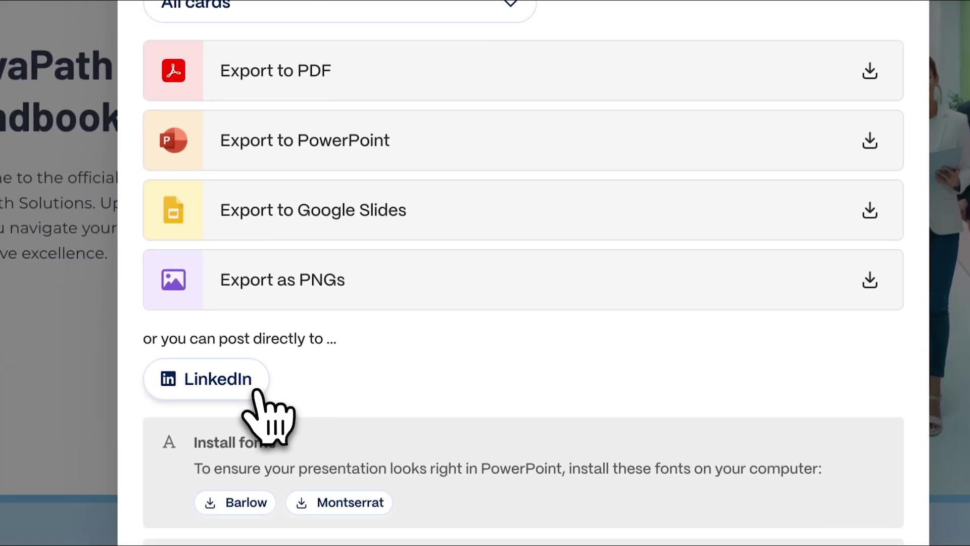
left_click(254, 392)
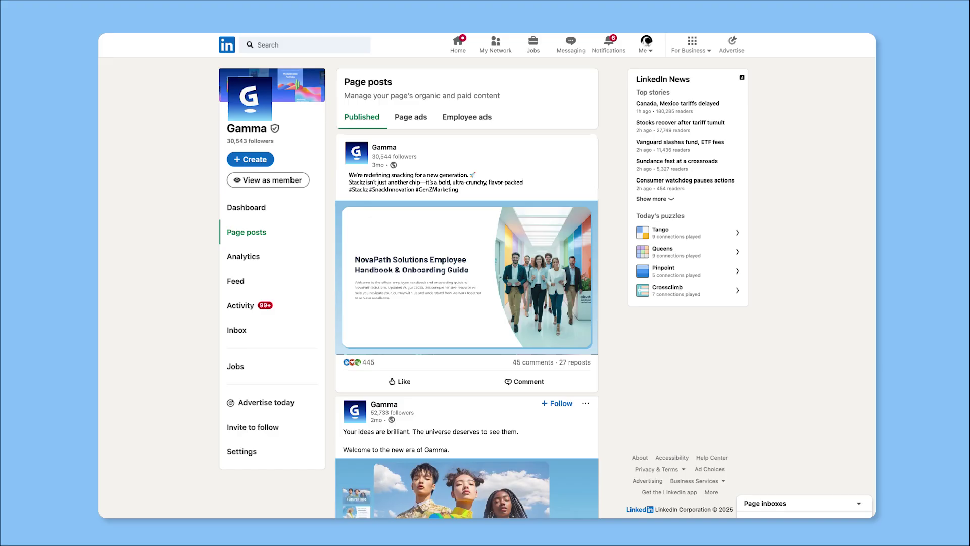
- Limit the export to a custom card range of 1-5
left_click(493, 199)
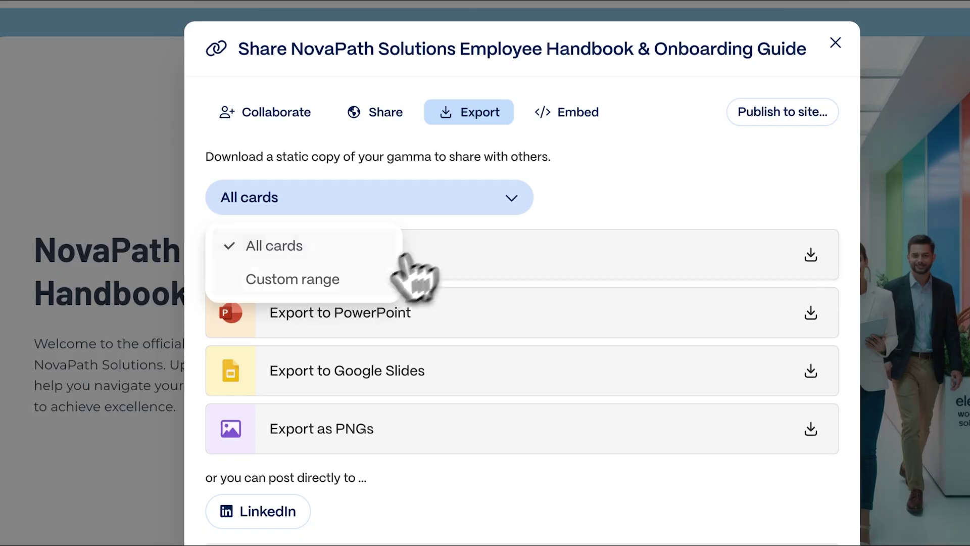
left_click(374, 278)
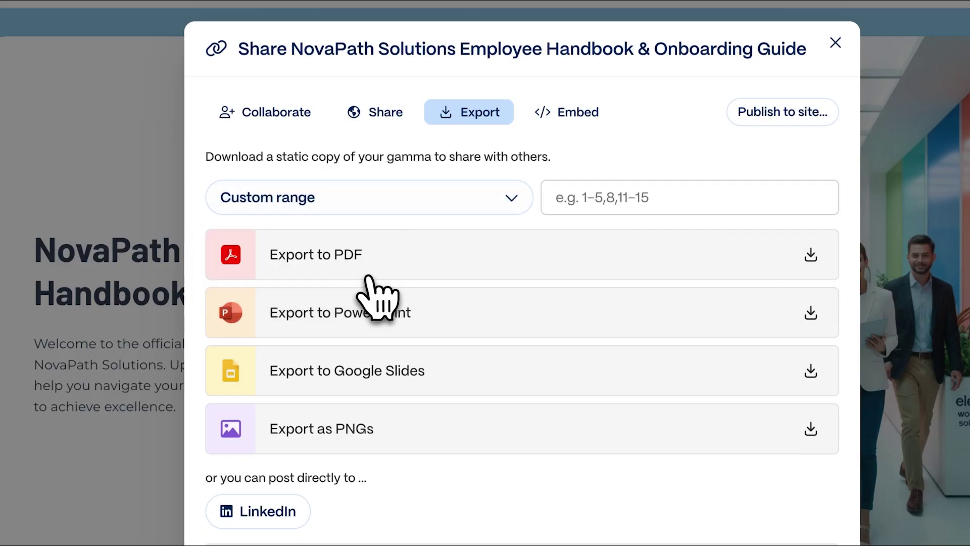
left_click(635, 198)
type("1-5")
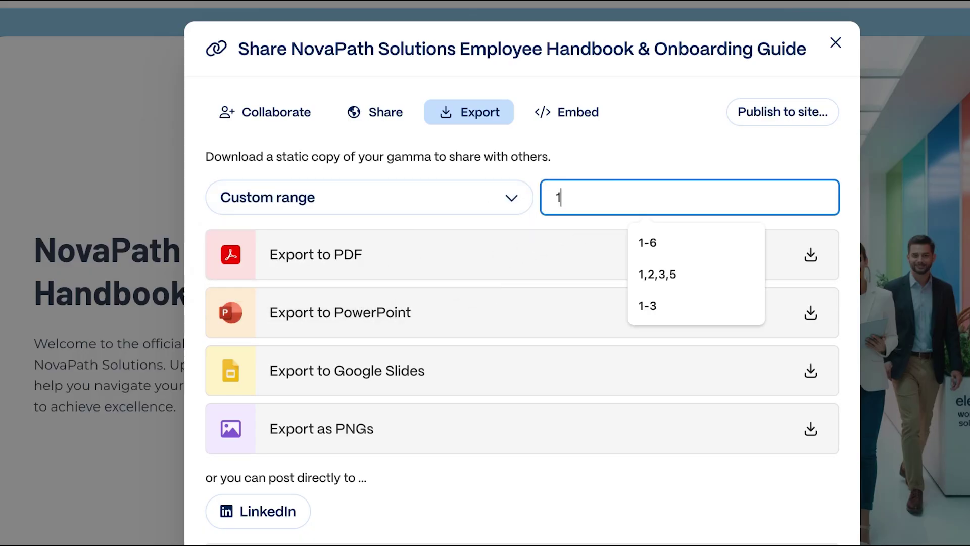